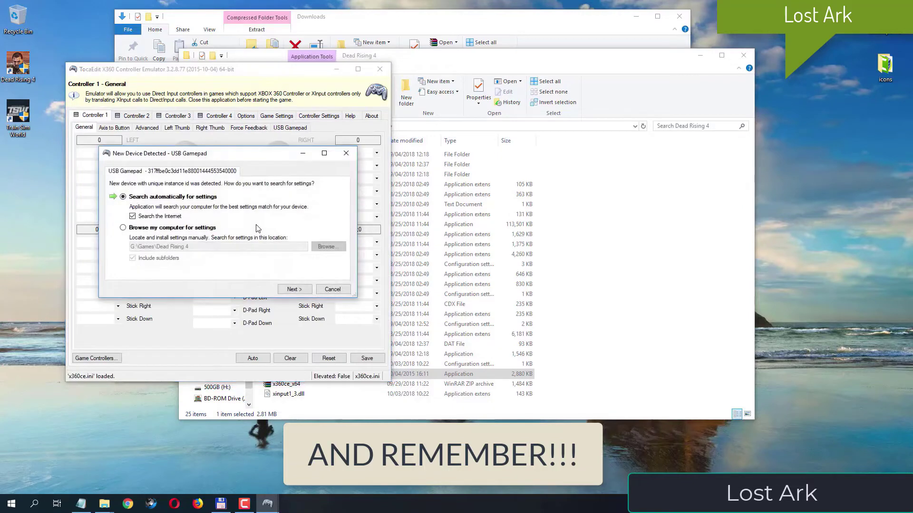
Step: Search automatically for the USB Gamepad's settings online, permanently allowing the emulator's outbound traffic, finish the wizard and continue past the error
click(304, 291)
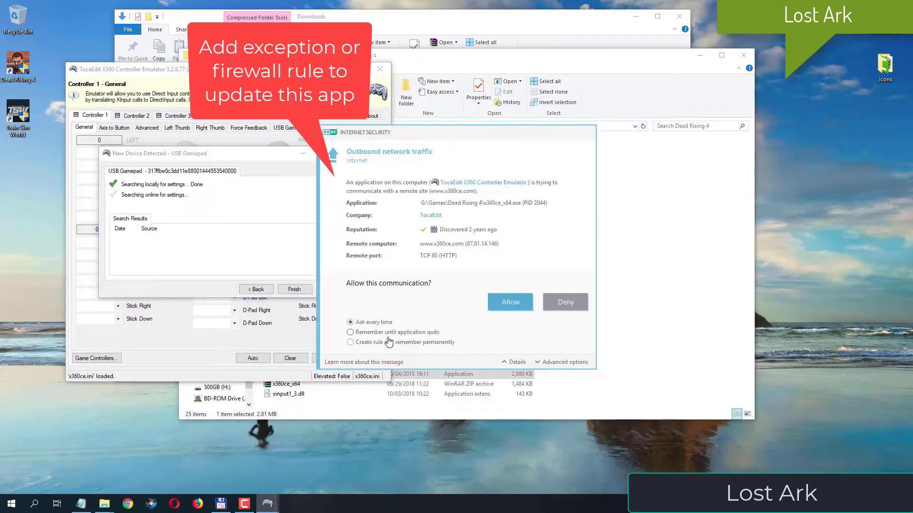
click(387, 343)
click(500, 301)
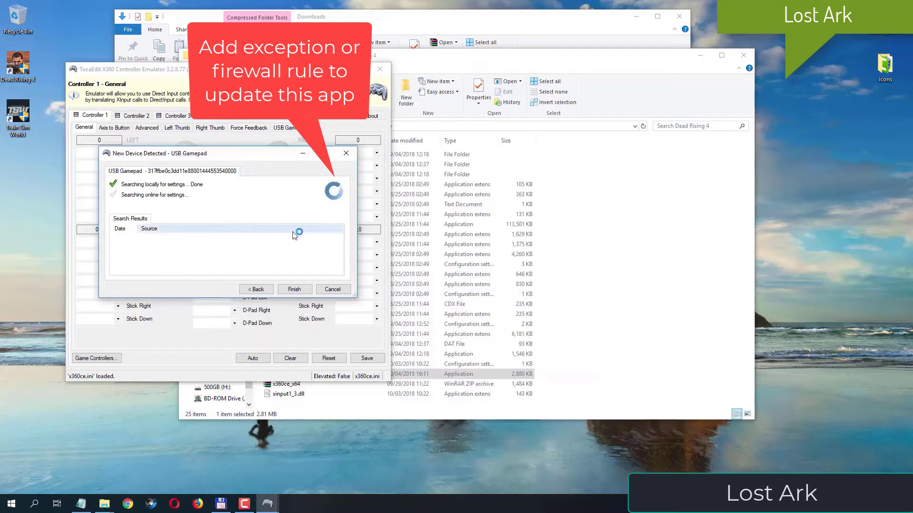
click(294, 289)
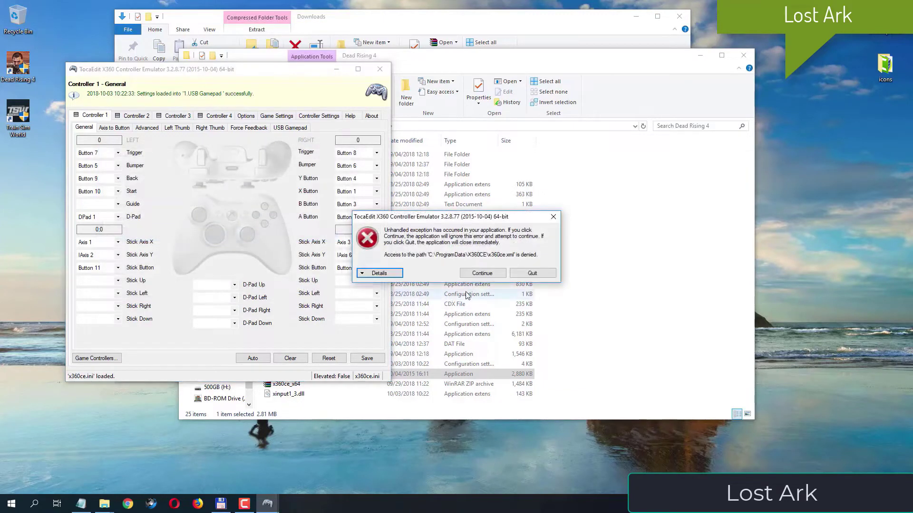
click(482, 273)
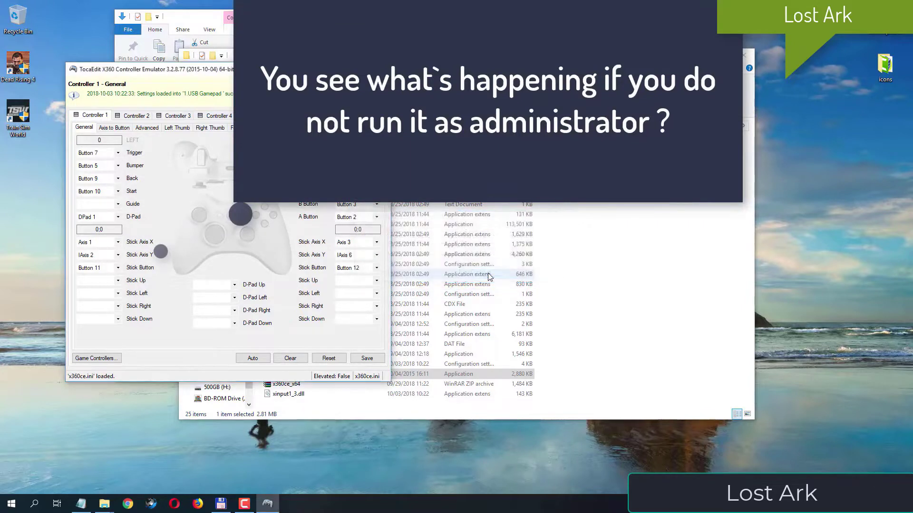
Step: Save the Controller 1 mapping and close the emulator, continuing past any exception
drag(304, 70, 540, 68)
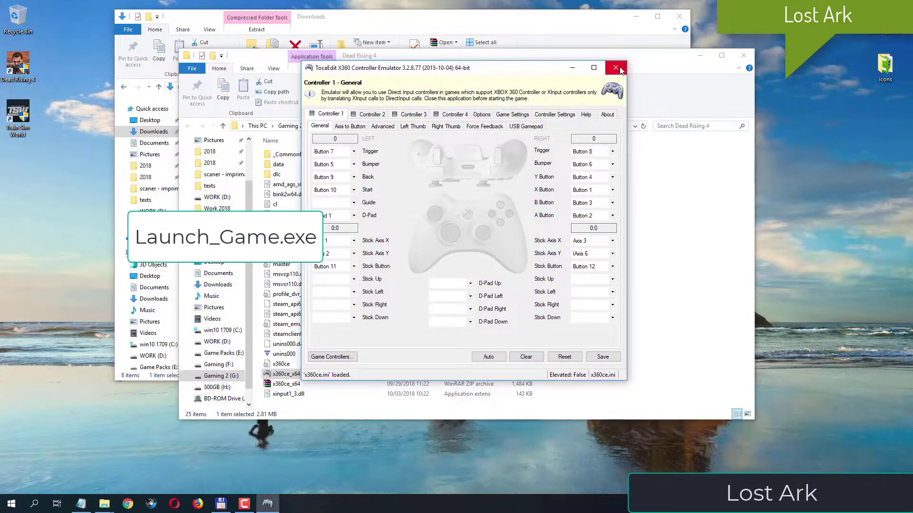
click(609, 358)
click(632, 63)
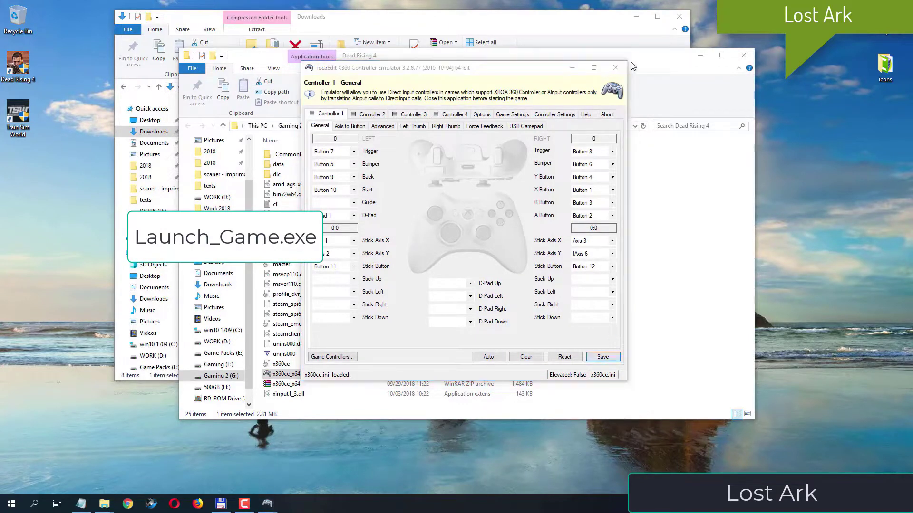
click(616, 67)
click(482, 273)
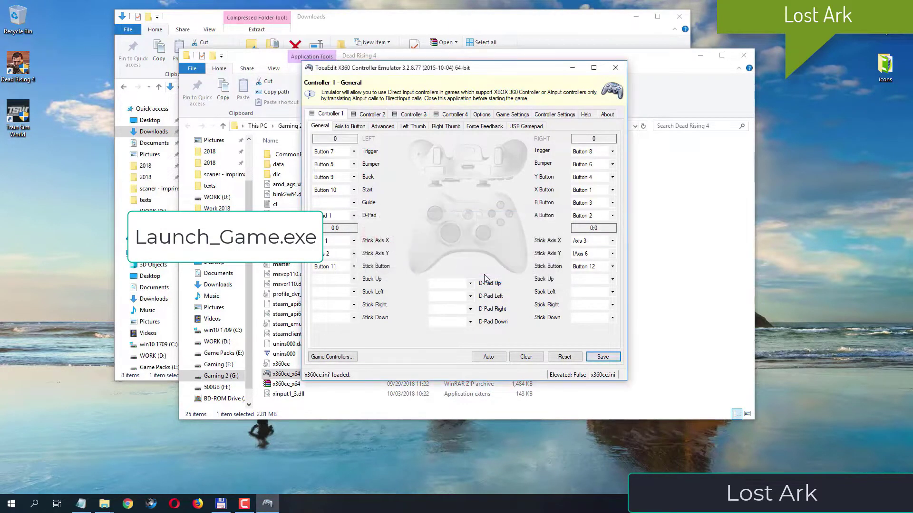
click(616, 68)
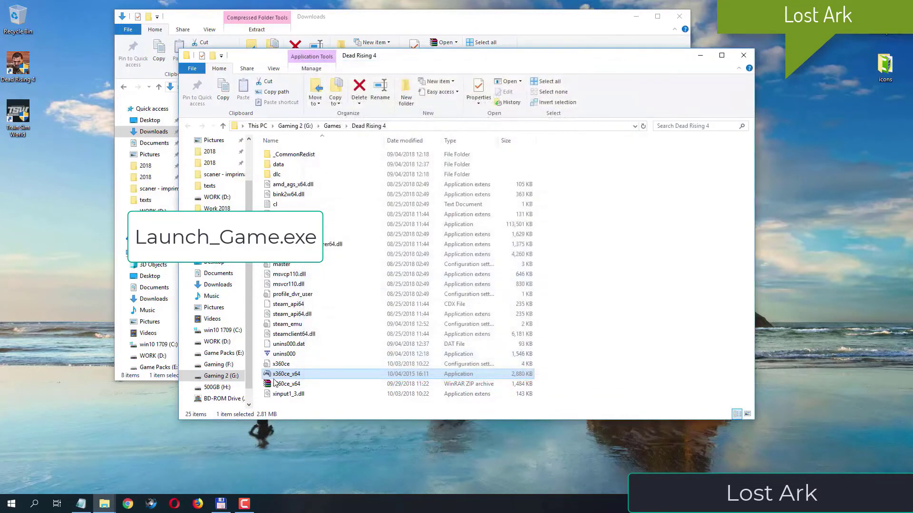
Step: Run x360ce_x64 from the Dead Rising 4 folder as administrator
right_click(300, 375)
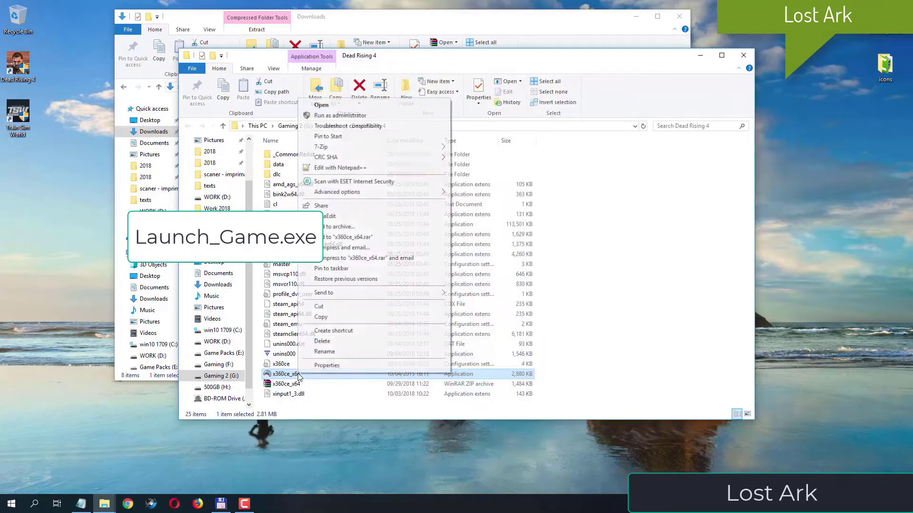
click(364, 116)
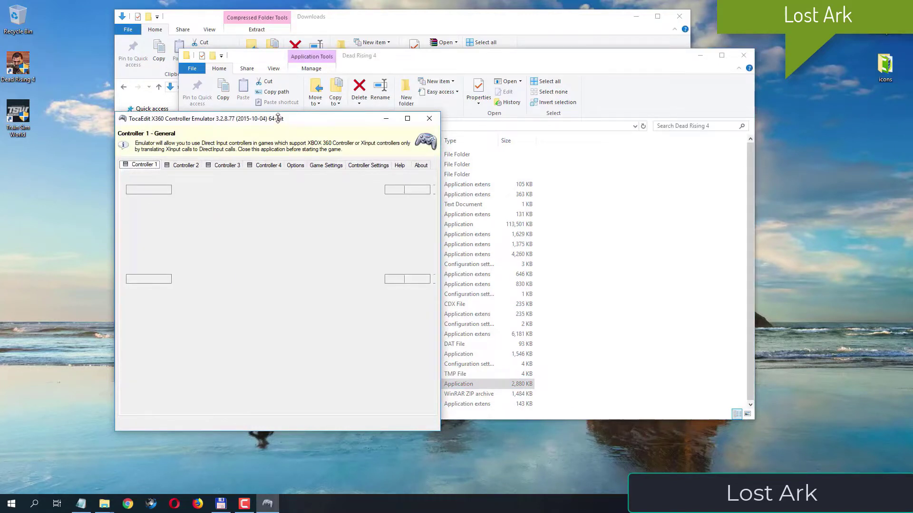
drag(277, 119, 405, 105)
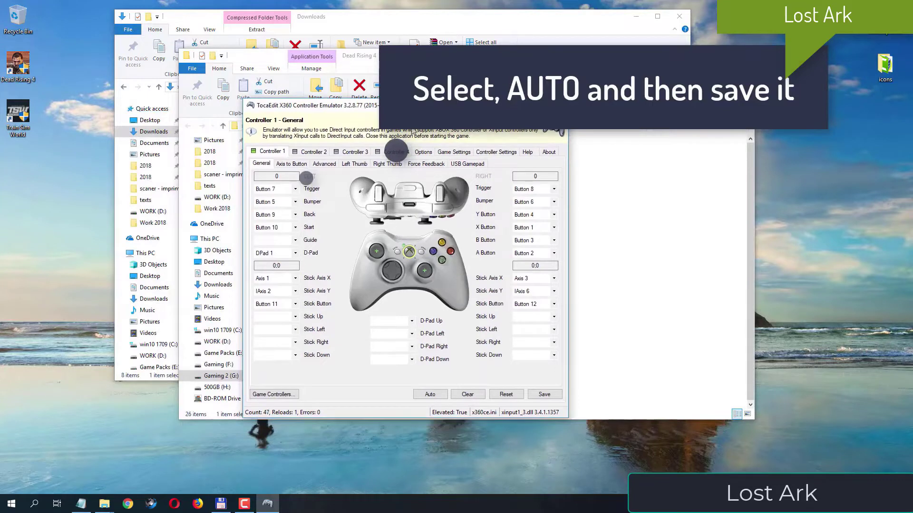
Step: Auto-configure the Controller 1 mapping, save it and close the emulator
click(430, 395)
click(420, 283)
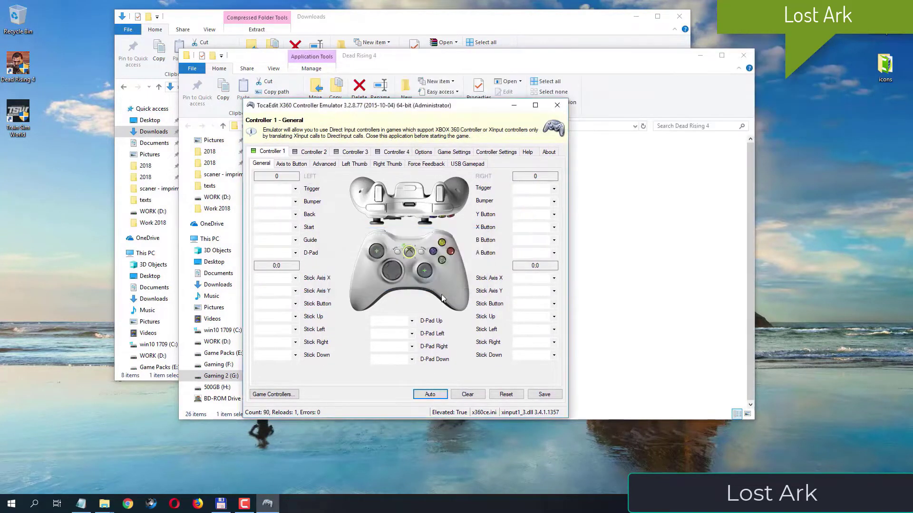
click(554, 398)
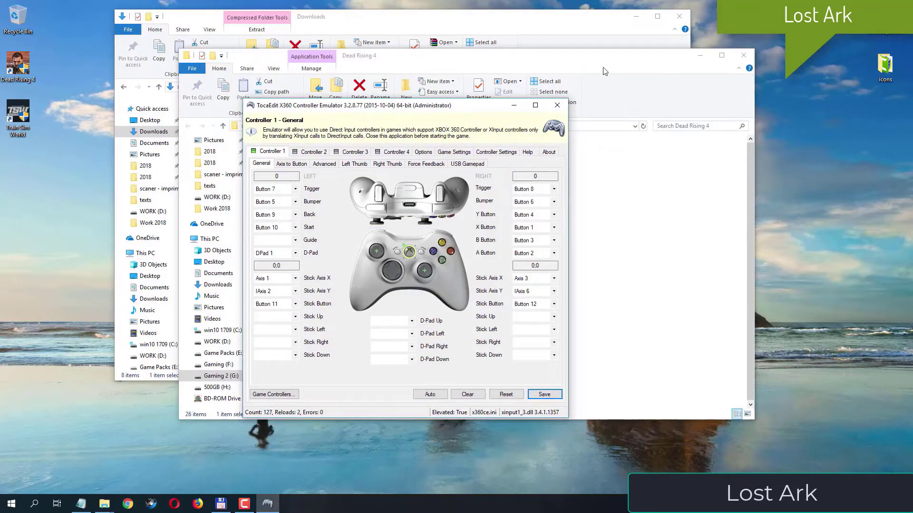
click(557, 105)
Step: Run x360ce_x64 as administrator and enable the DI hook mask in the game settings for x360ce_x64.exe
click(338, 227)
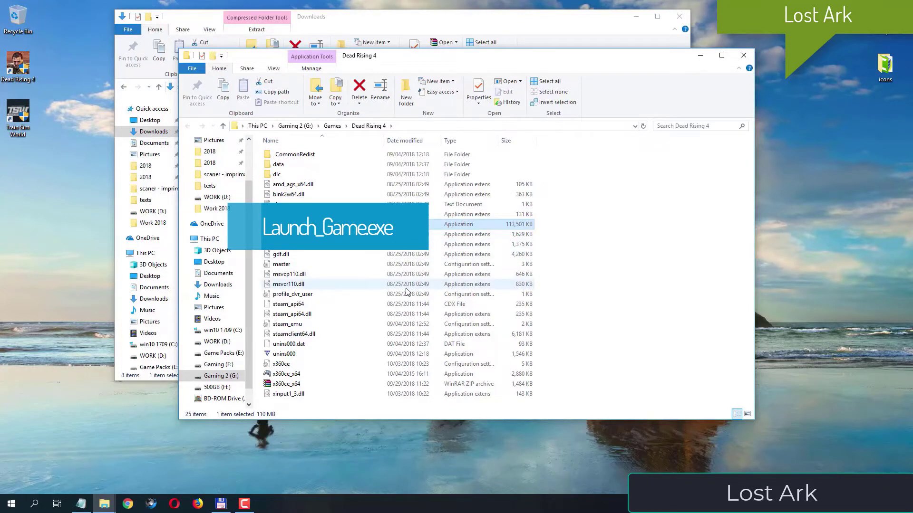
click(331, 375)
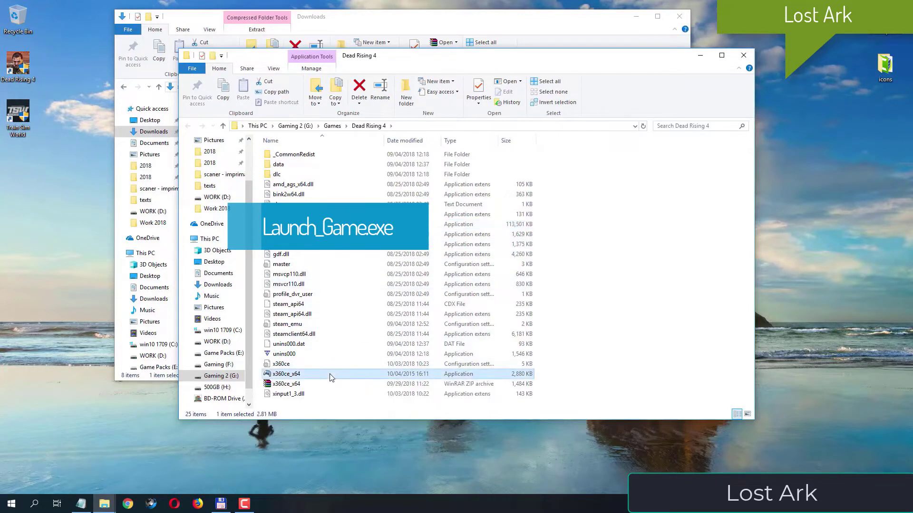
right_click(329, 374)
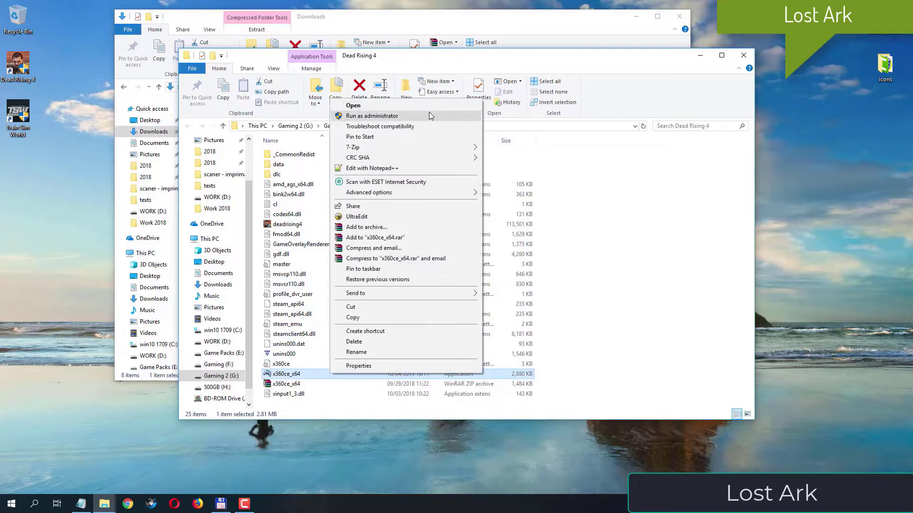
click(429, 116)
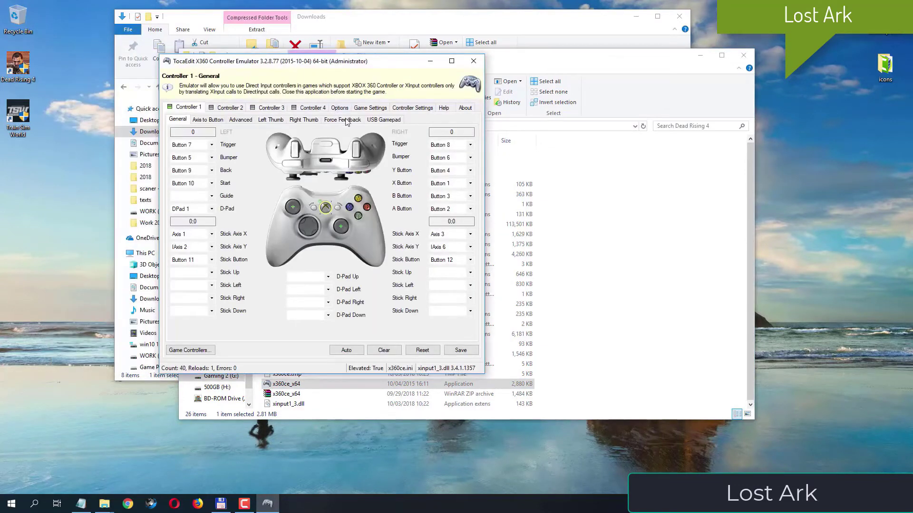
click(378, 110)
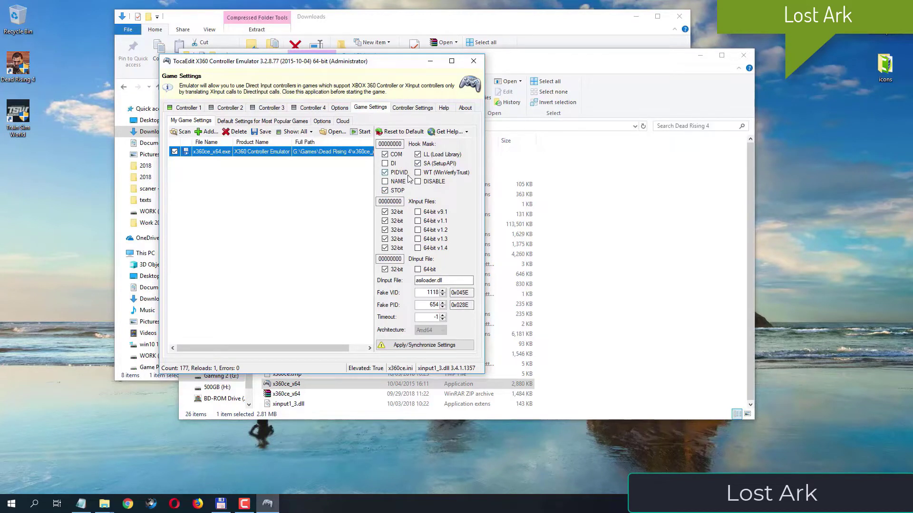
click(391, 164)
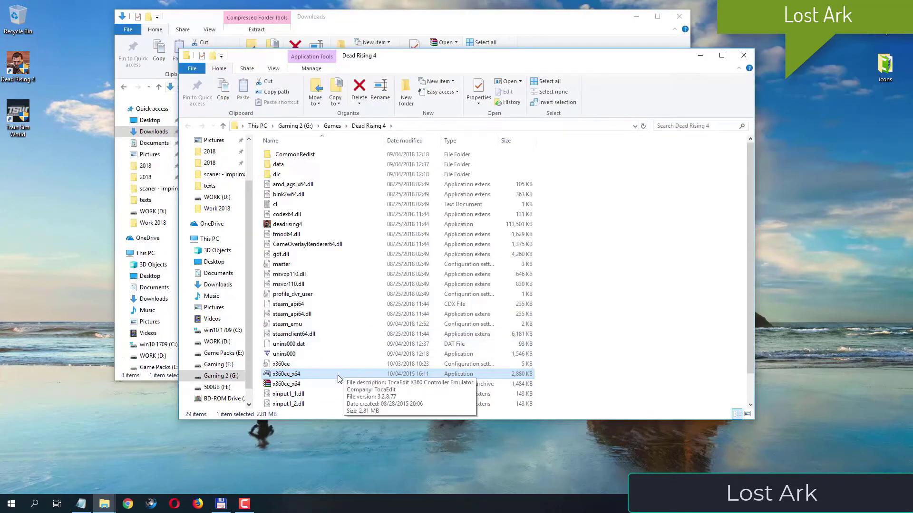
Step: Restart x360ce_x64 as administrator and open its game settings
right_click(339, 376)
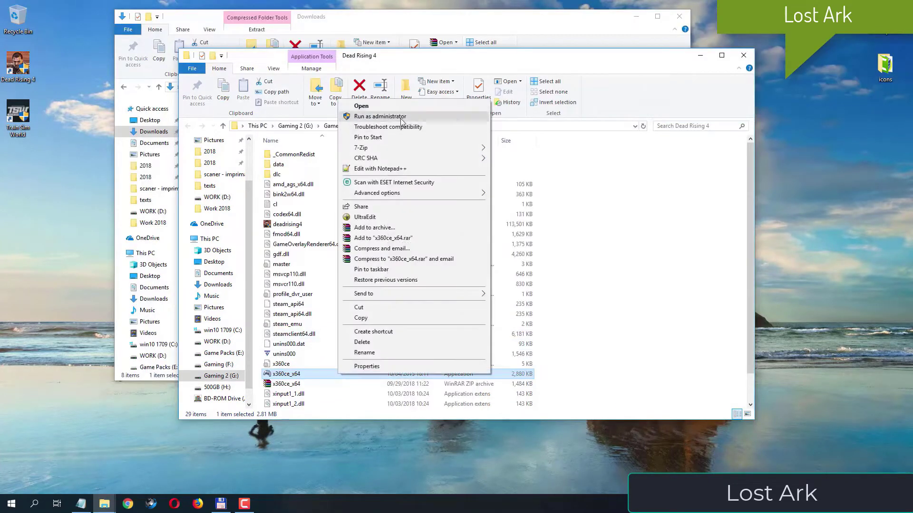
click(401, 117)
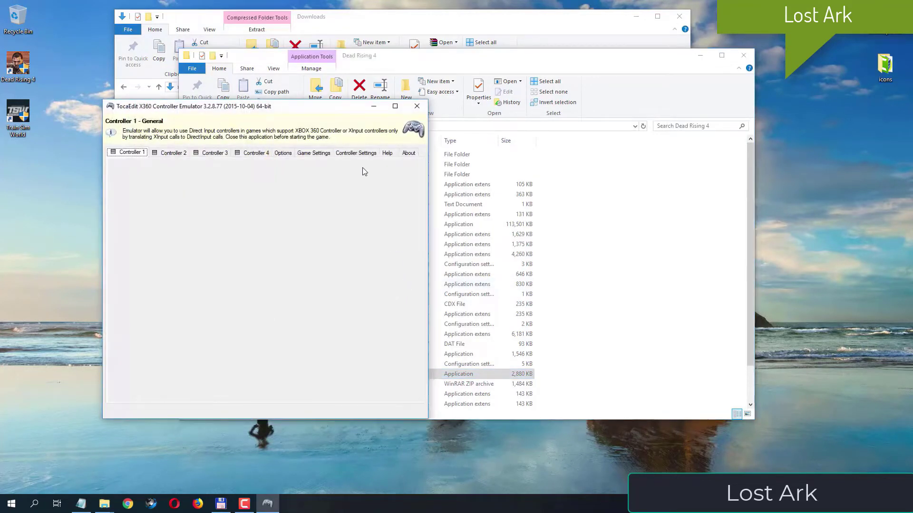
click(327, 154)
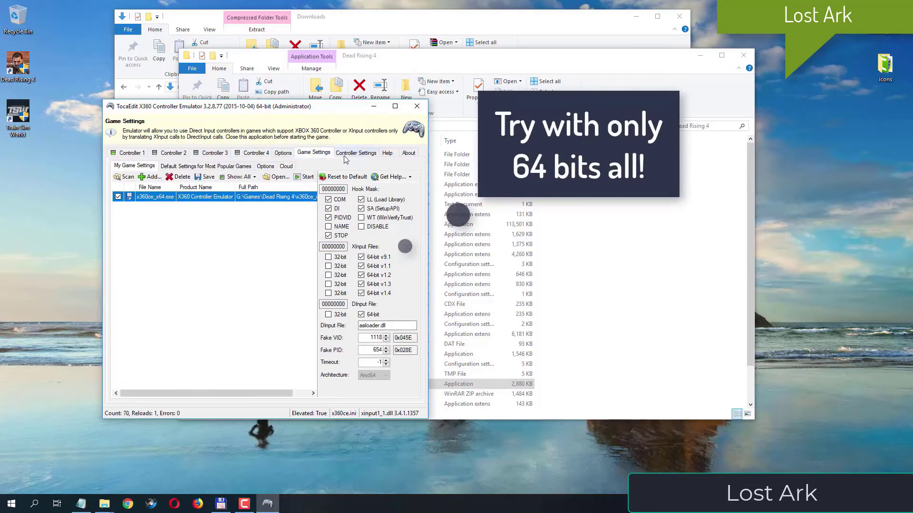
Step: Disable the STOP, PIDVID, DI, COM, SA and LL hook masks for x360ce_x64.exe, save the game settings and close the emulator
click(338, 236)
click(339, 218)
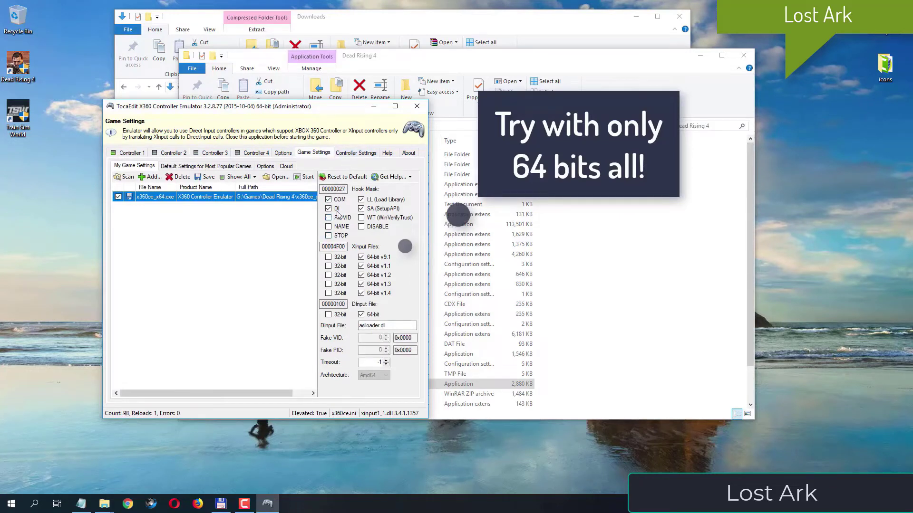
click(339, 209)
click(339, 200)
click(378, 208)
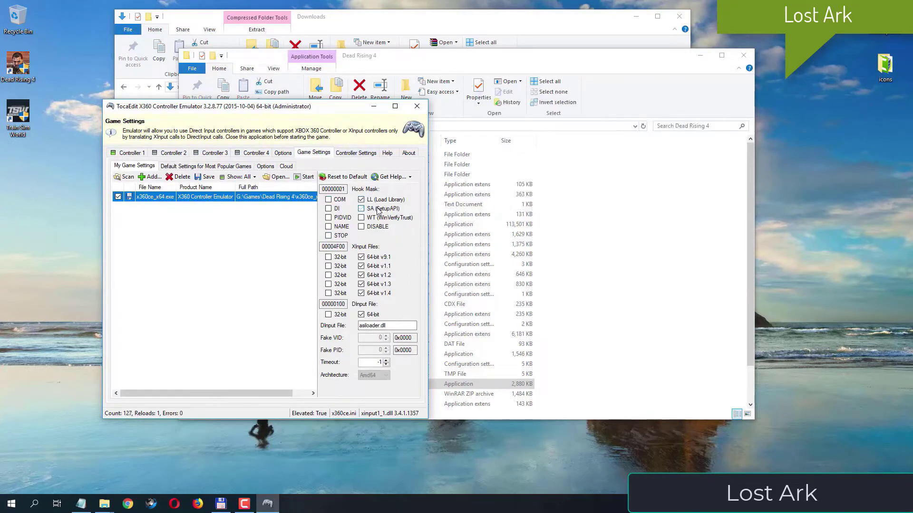
click(377, 200)
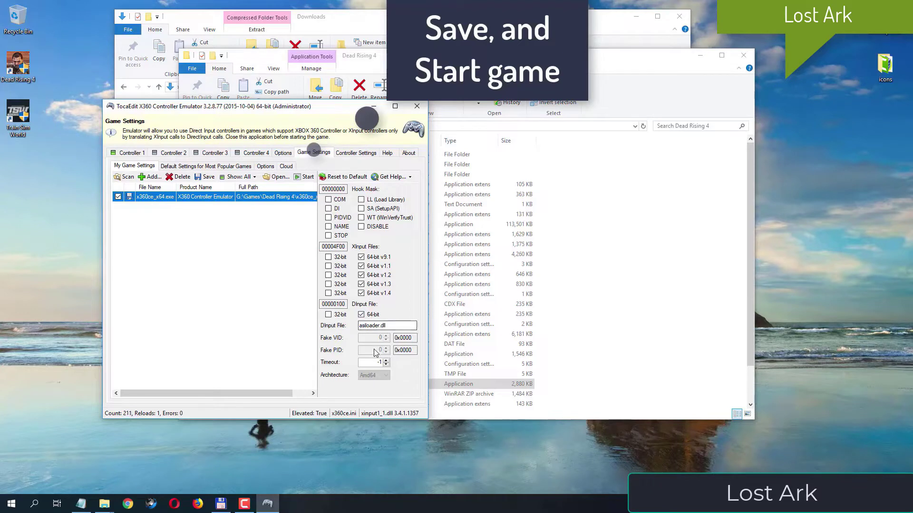
click(205, 179)
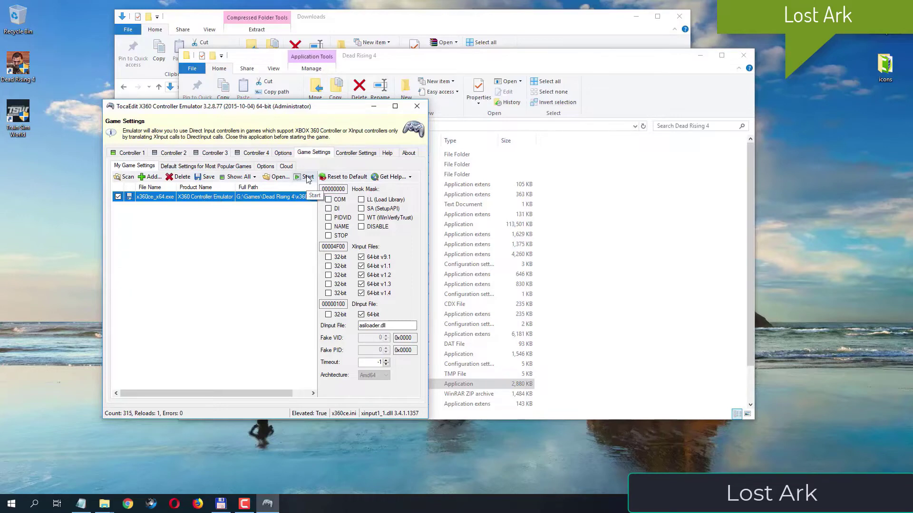
drag(315, 107, 448, 96)
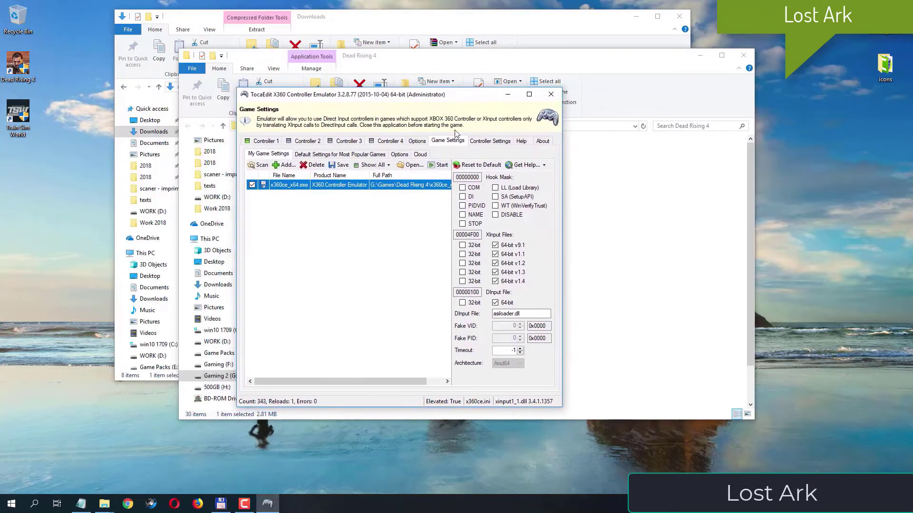
click(550, 94)
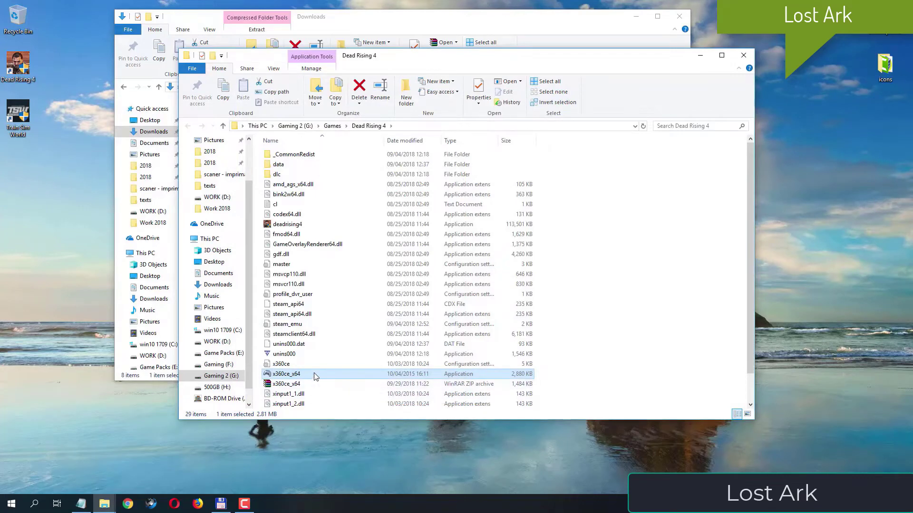
Step: Run x360ce_x64 as administrator once more and open the controller settings
right_click(314, 376)
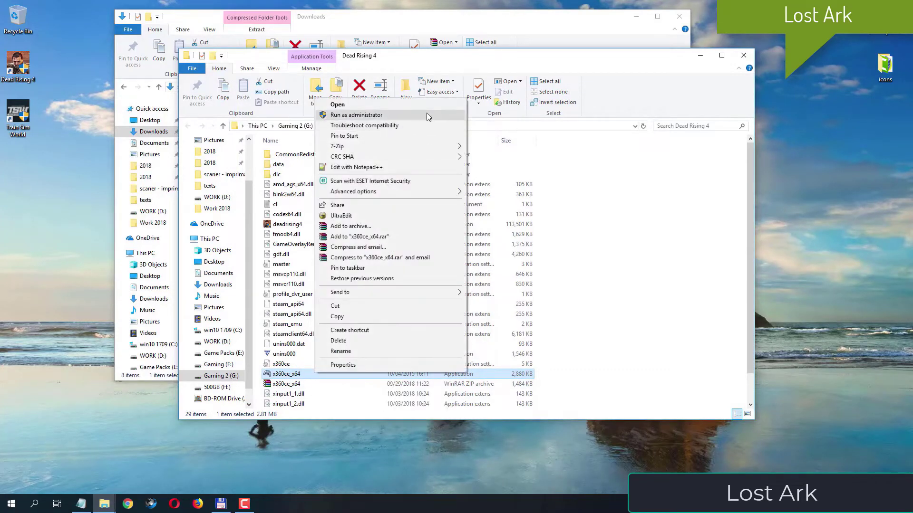
click(424, 115)
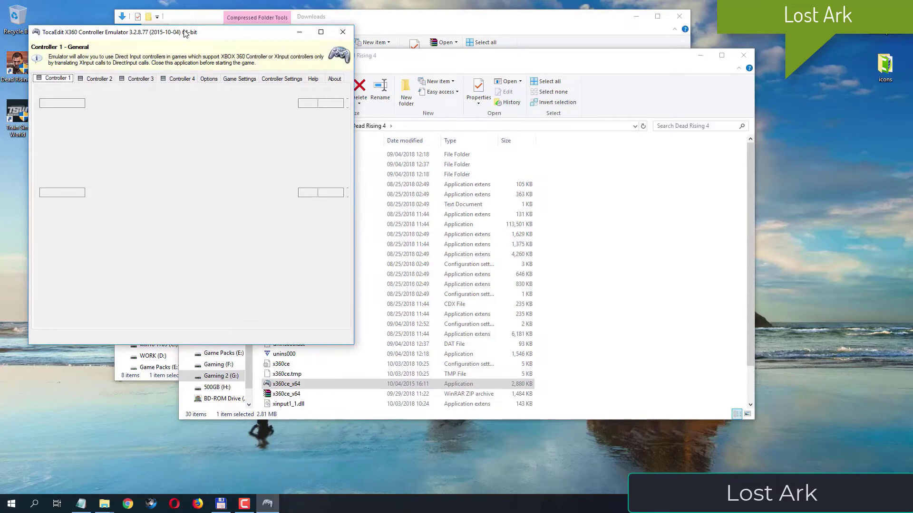
drag(183, 32, 372, 80)
click(460, 125)
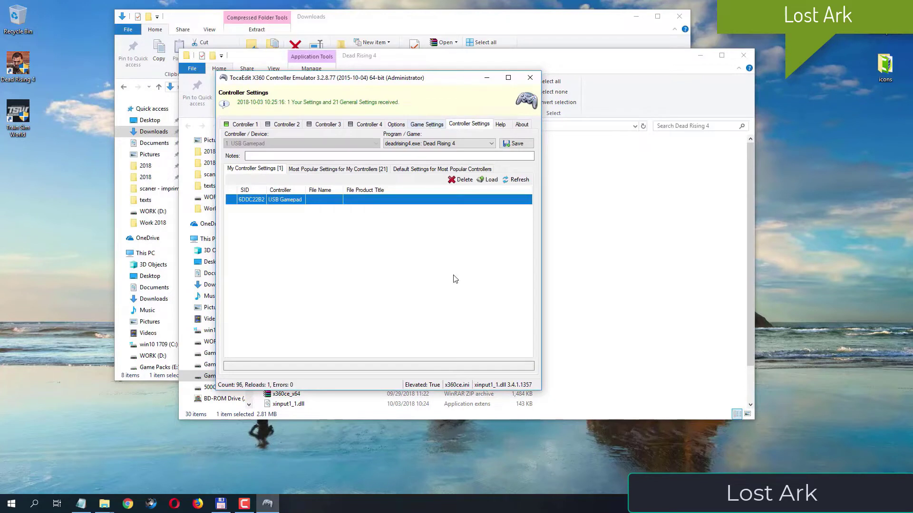
Step: Load the most-used popular preset, XBOX 360 Controller for Windows, into the USB Gamepad and save it for deadrising4.exe: Dead Rising 4
click(494, 144)
click(495, 145)
click(316, 170)
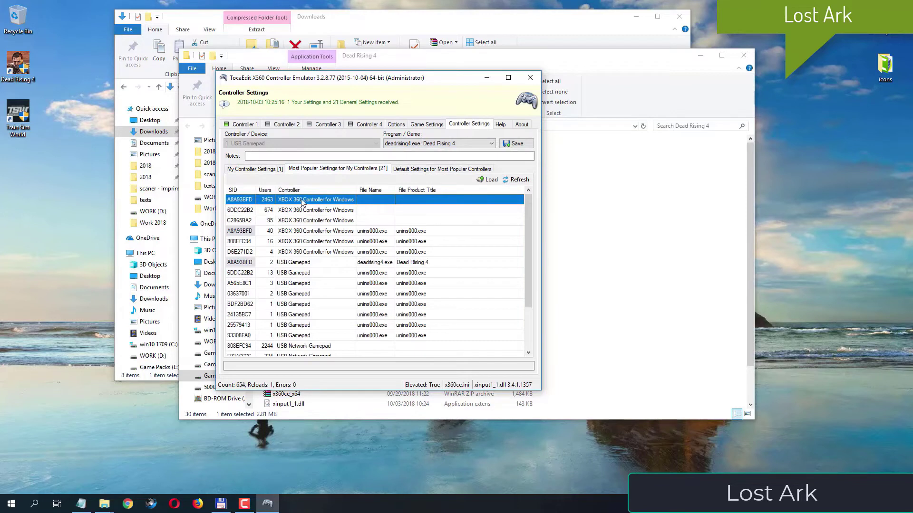
click(487, 181)
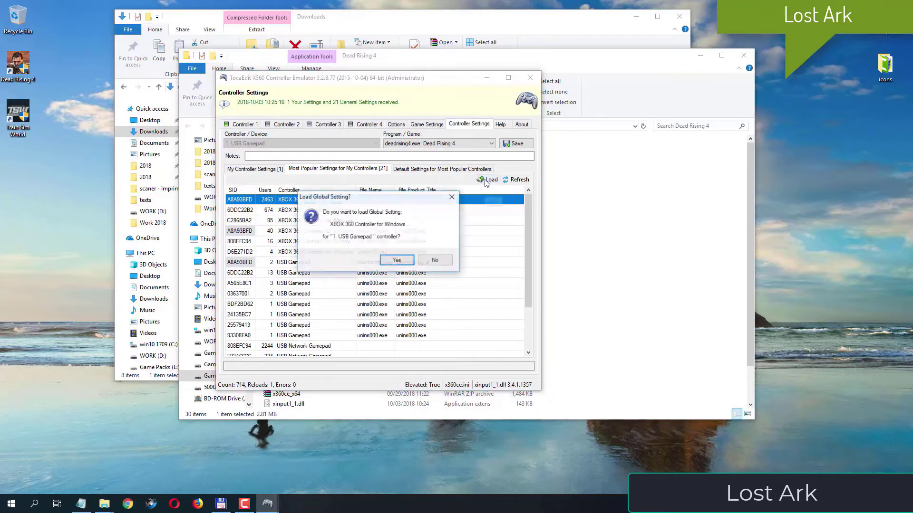
click(396, 261)
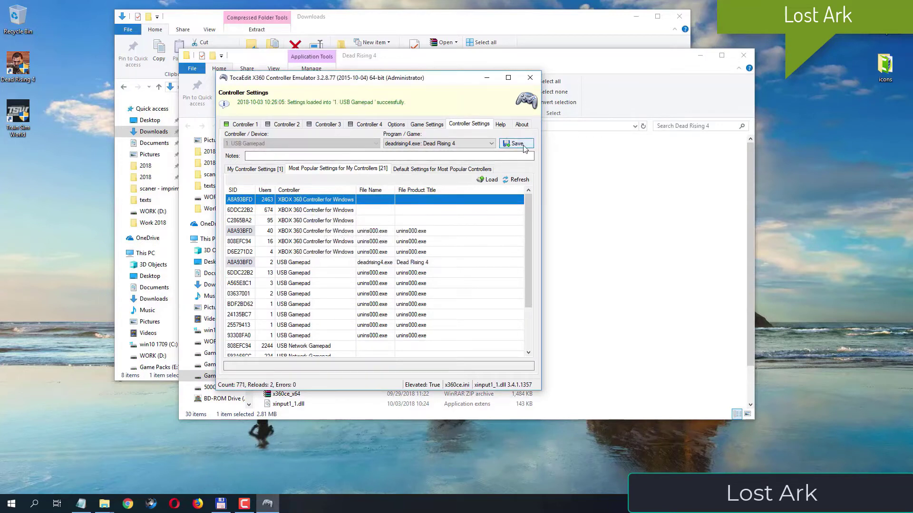
click(516, 144)
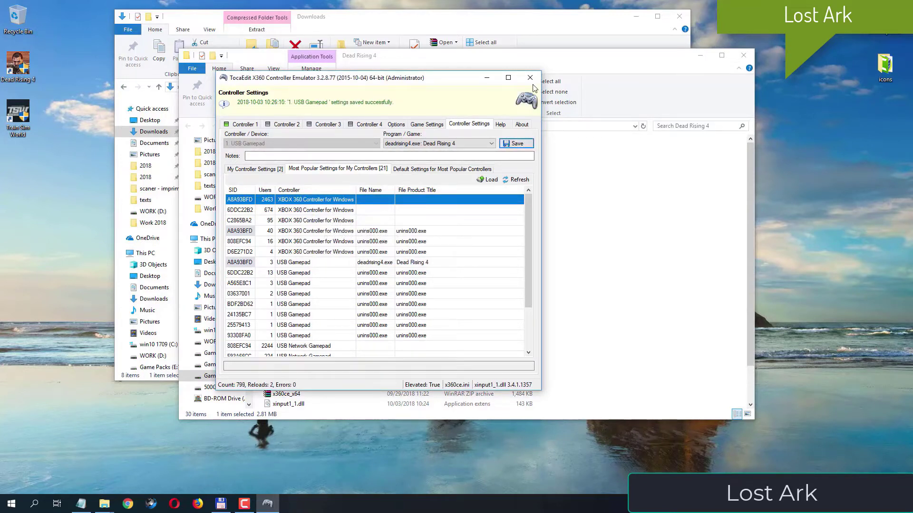
Step: Close the emulator, run x360ce_x64 as administrator again and open its game settings
click(414, 125)
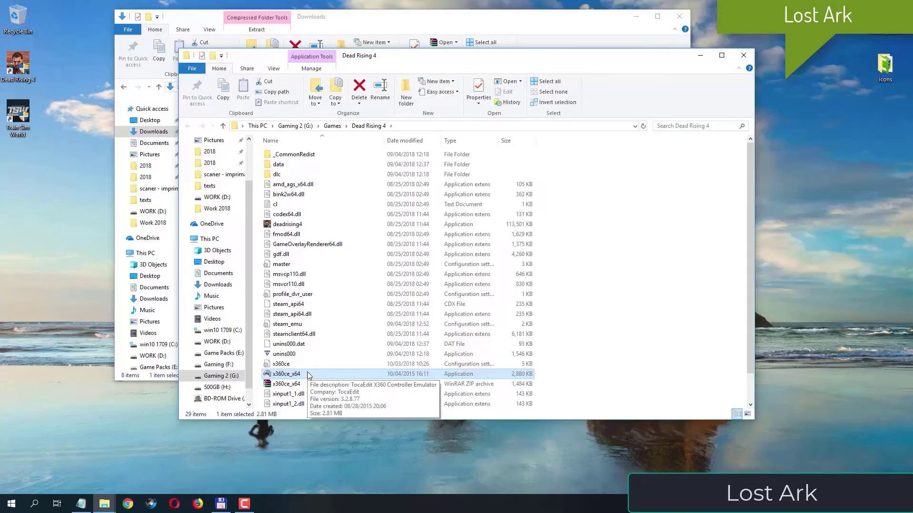
right_click(309, 373)
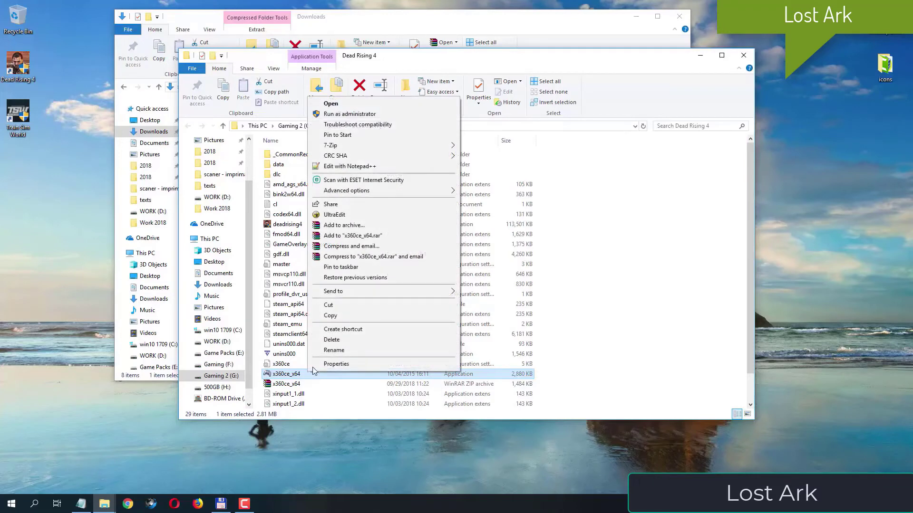
click(362, 115)
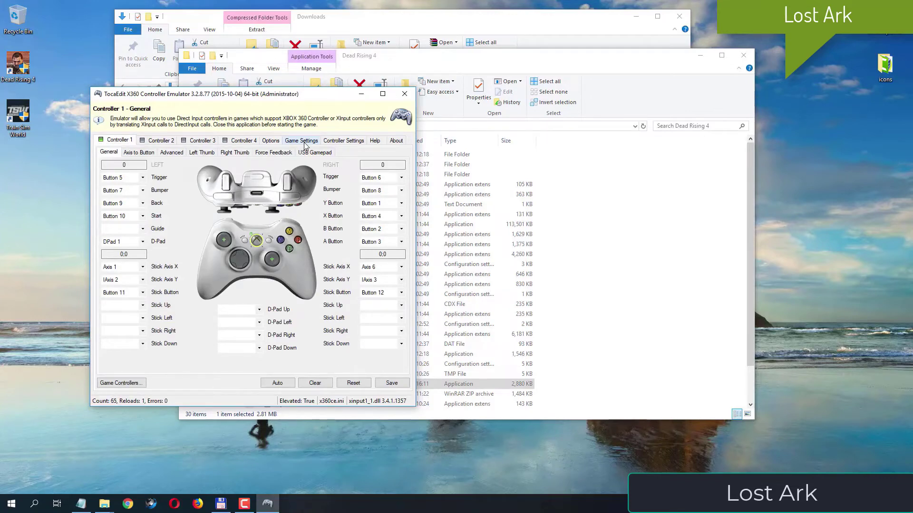
click(304, 143)
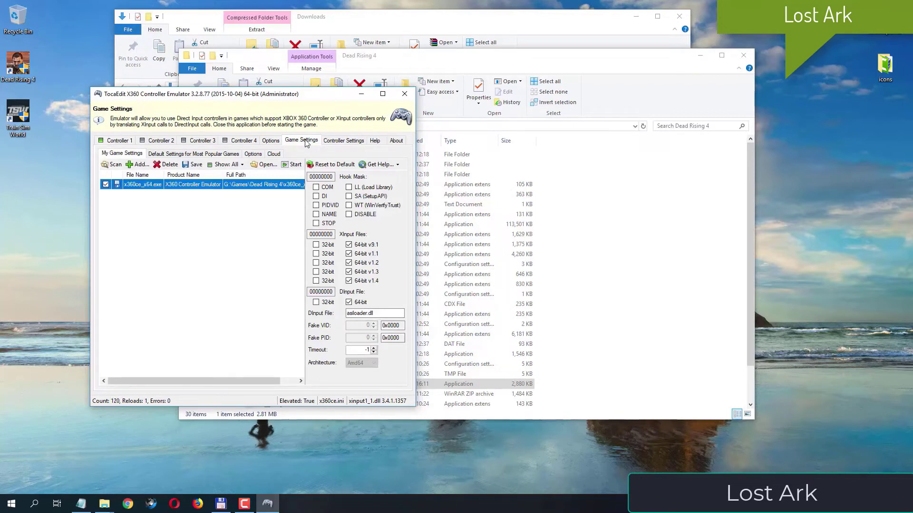
Step: Enable the 32-bit versions of all five XInput files and the DInput file for x360ce_x64.exe in place of the 64-bit ones
click(317, 244)
click(317, 254)
click(317, 263)
click(317, 272)
click(316, 281)
click(317, 302)
Step: Enable the COM, DI, PIDVID, NAME, LL, SA and WT hook masks for x360ce_x64.exe, save the game settings and close the emulator
click(327, 188)
click(327, 206)
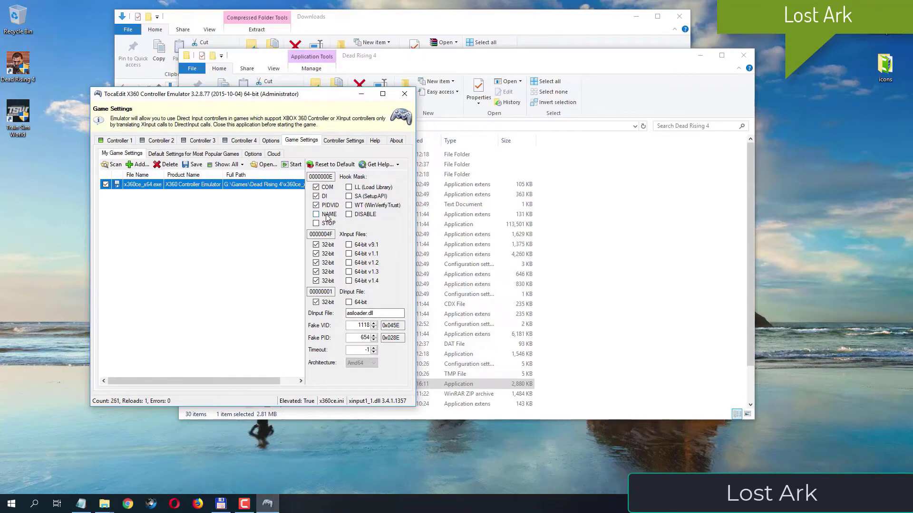
click(326, 215)
click(368, 188)
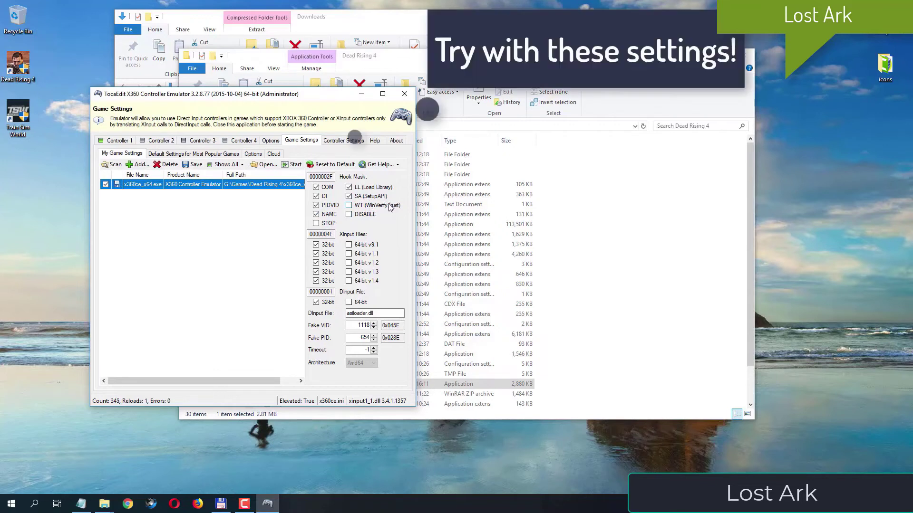
click(389, 206)
click(192, 166)
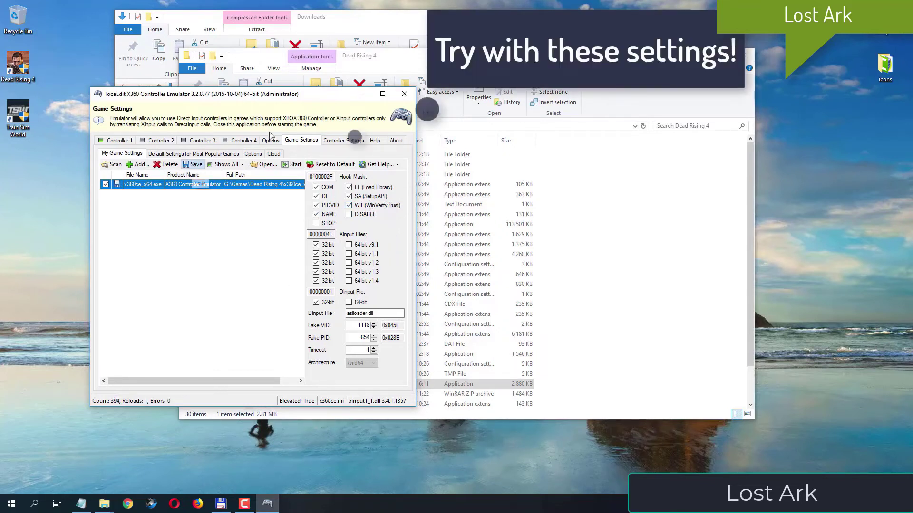
click(404, 95)
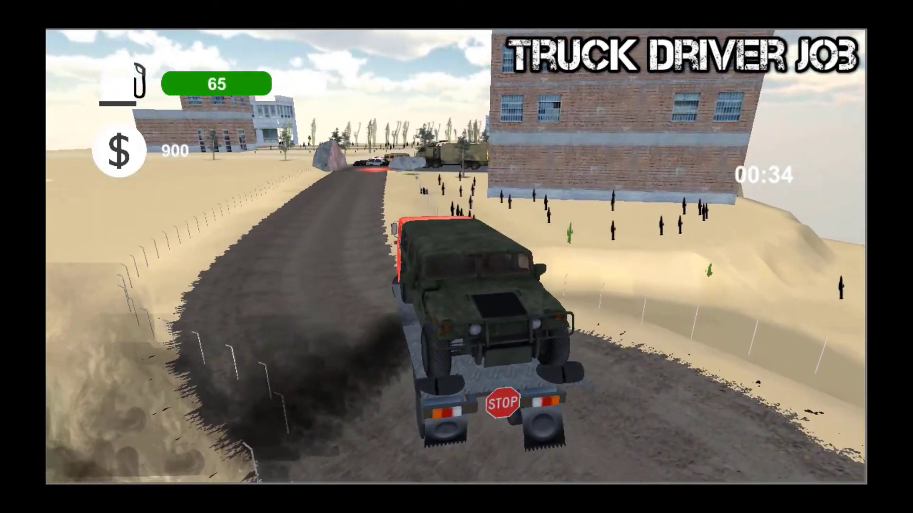
key(c)
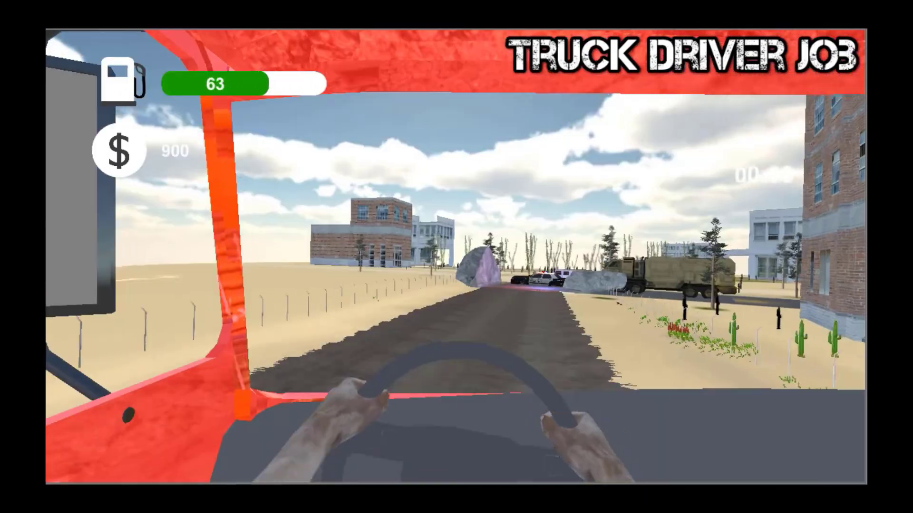
key(c)
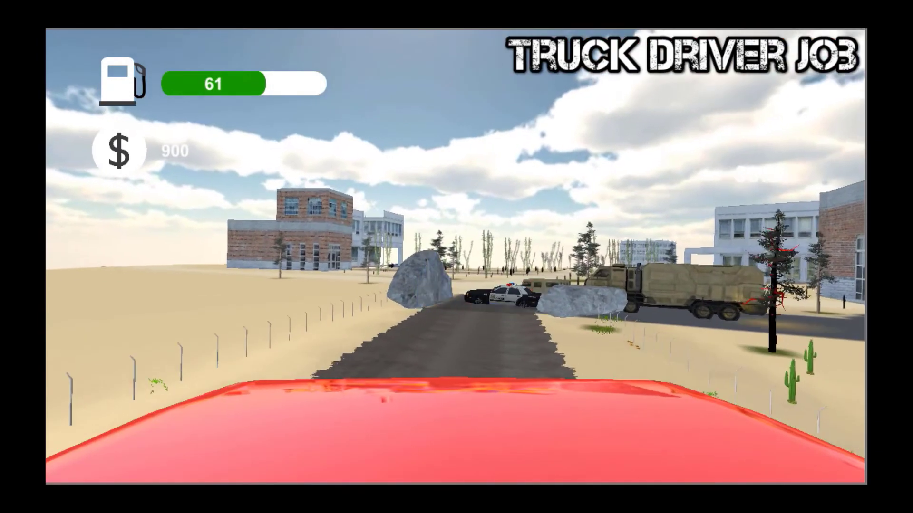
key(c)
key(c)
key(c)
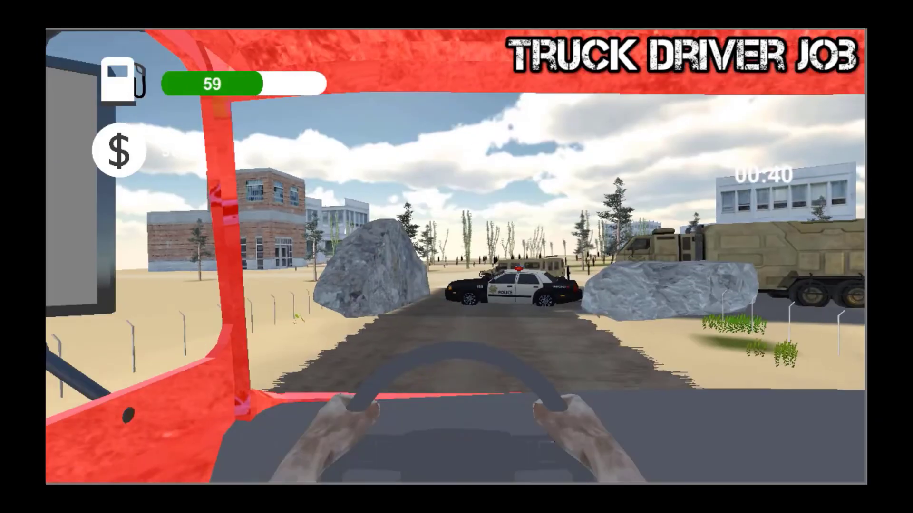
key(c)
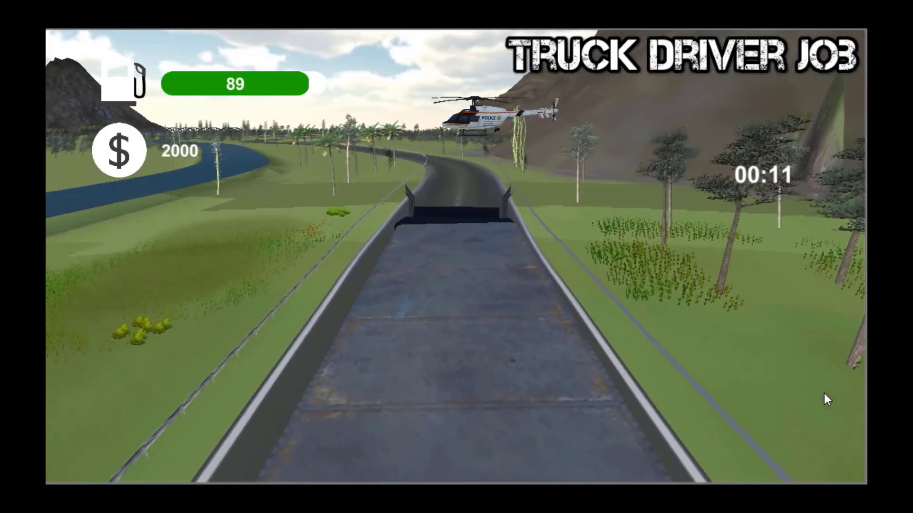
key(c)
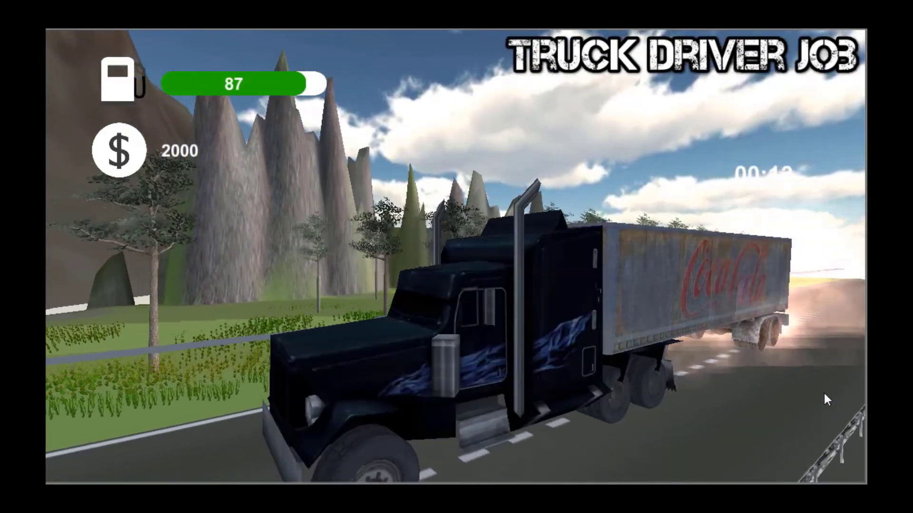
key(c)
key(c)
key(c)
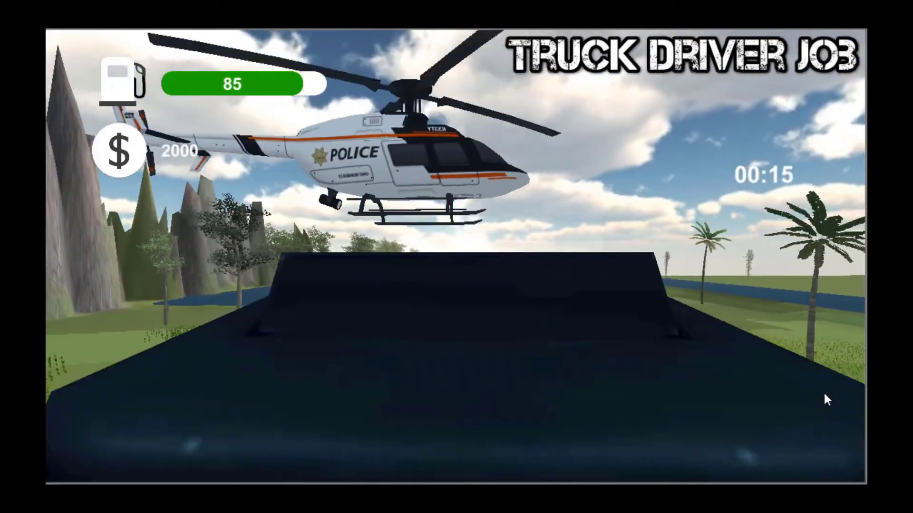
key(c)
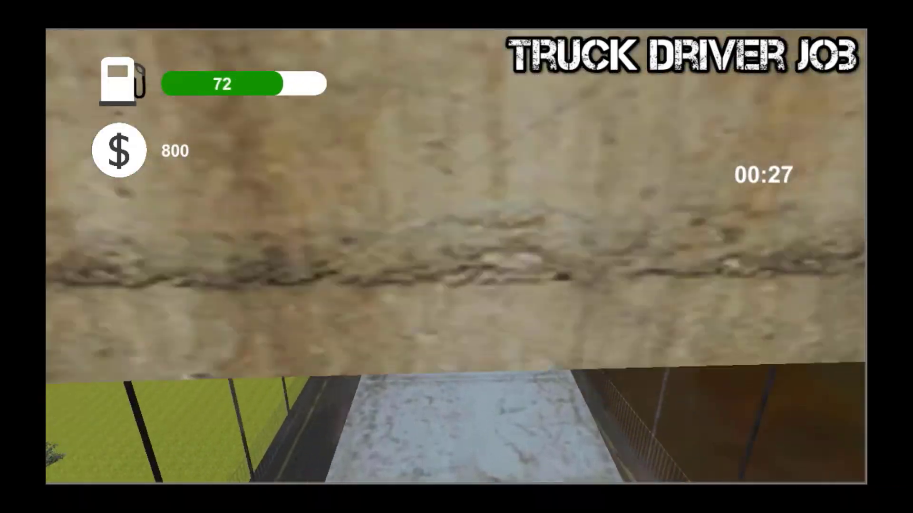